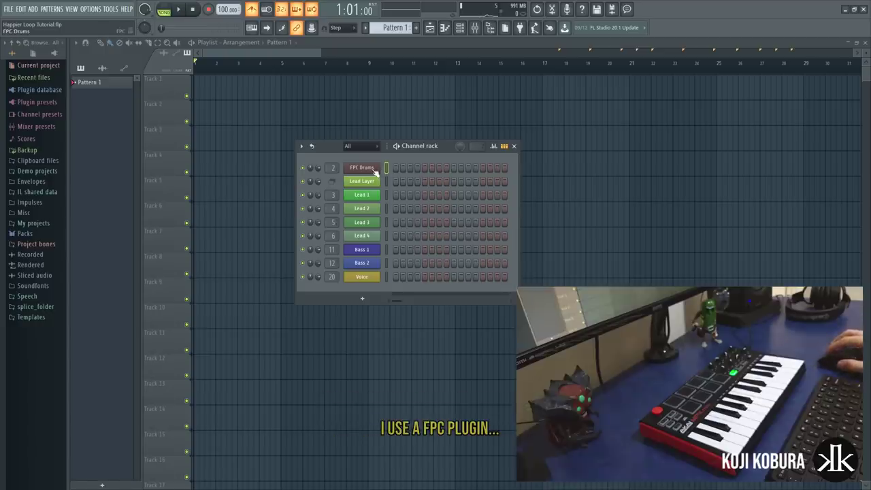
# Step: Open the FPC Drums plugin to examine its loaded drum pads, and close its window
pyautogui.click(374, 170)
pyautogui.moveTo(304, 78); pyautogui.dragTo(349, 95)
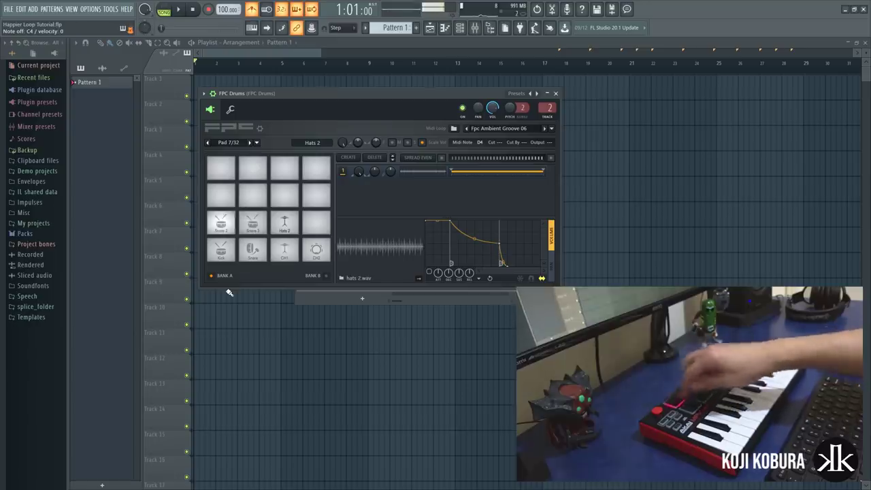
pyautogui.click(556, 94)
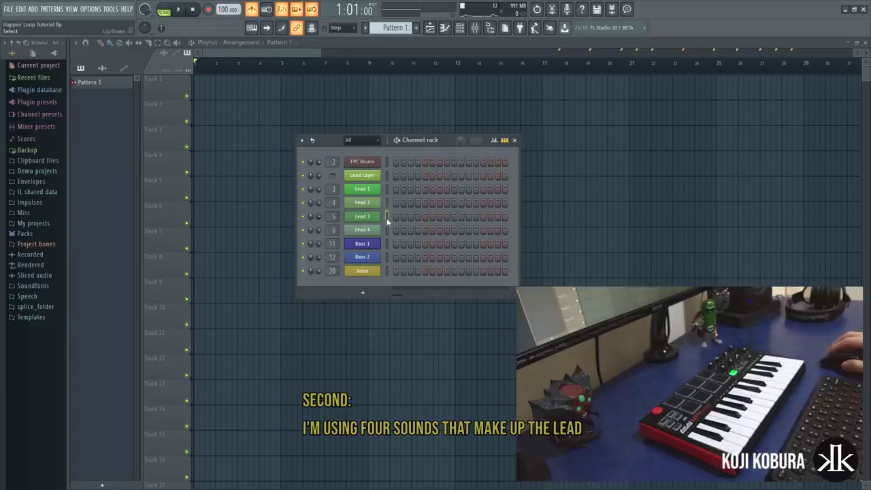
# Step: Select the Lead 4, Lead Layer and Bass 2 channels one by one to audition their sounds
pyautogui.click(386, 230)
pyautogui.click(386, 175)
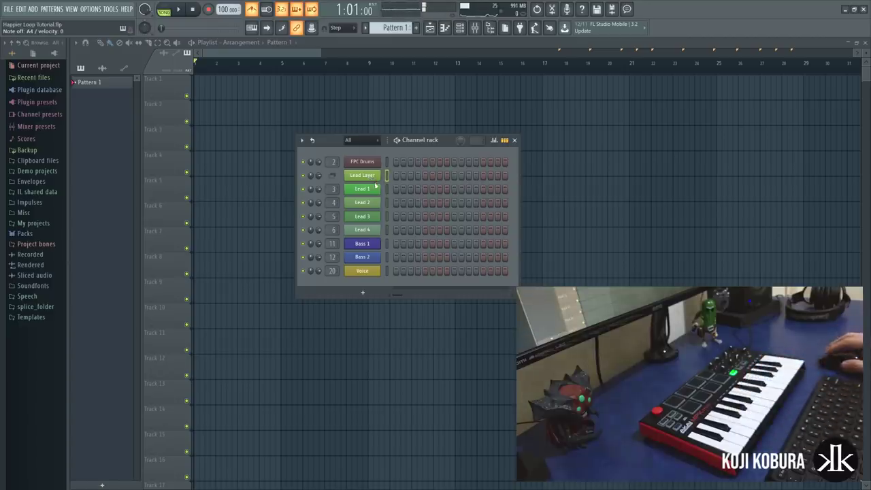
pyautogui.click(387, 256)
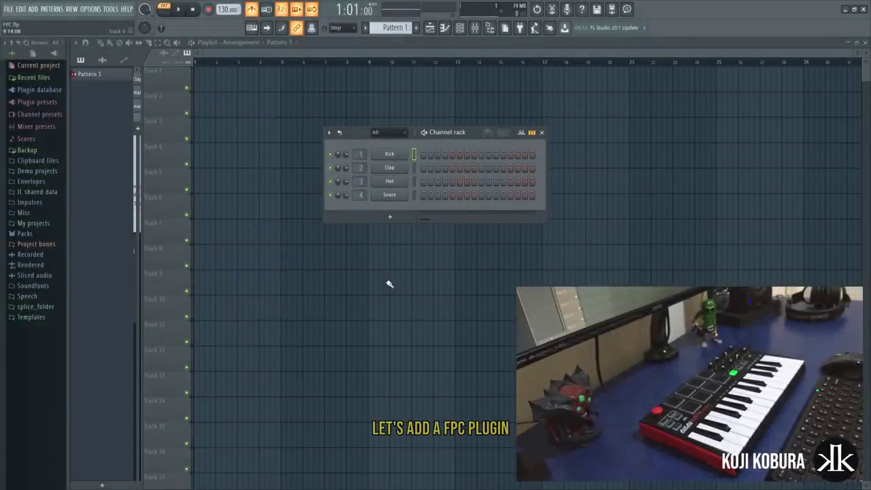
# Step: Add an FPC channel to the channel rack and move its plugin window over the middle of the playlist
pyautogui.click(390, 217)
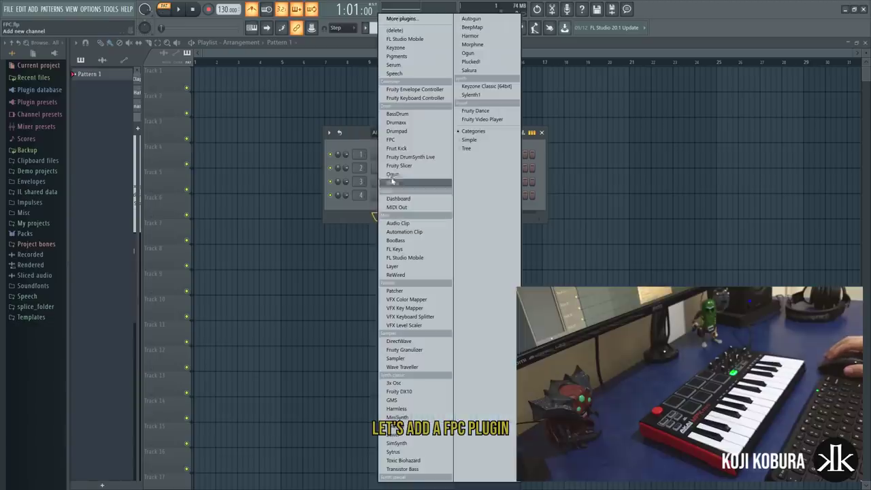
pyautogui.click(391, 139)
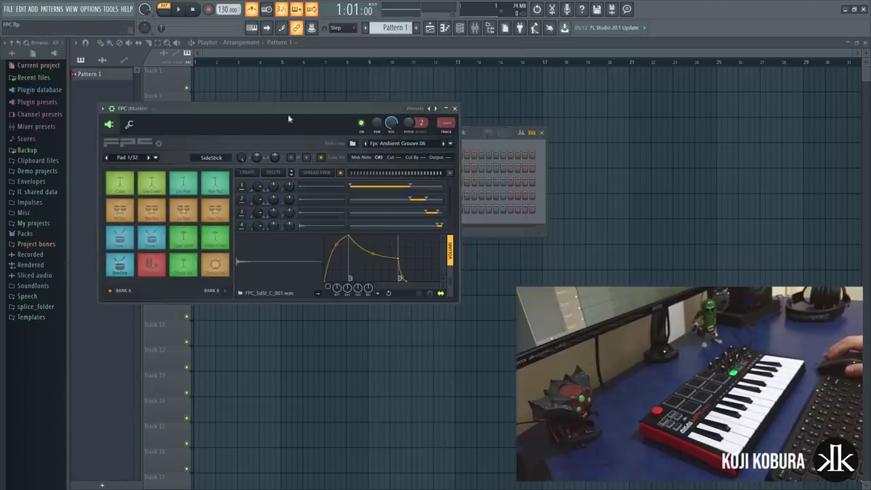
pyautogui.moveTo(268, 111); pyautogui.dragTo(461, 144)
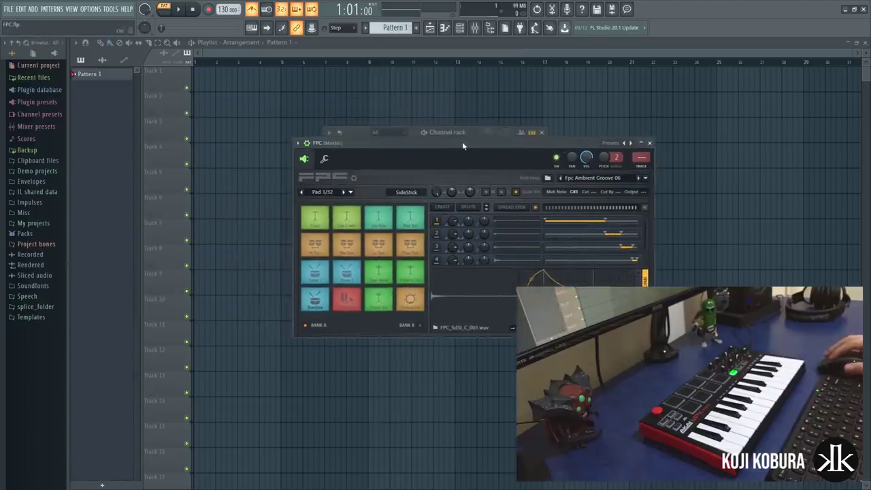
# Step: Audition the predefined kick, snare and tom samples on the FPC pads
pyautogui.click(314, 297)
pyautogui.click(313, 273)
pyautogui.click(343, 272)
pyautogui.click(320, 249)
pyautogui.click(346, 244)
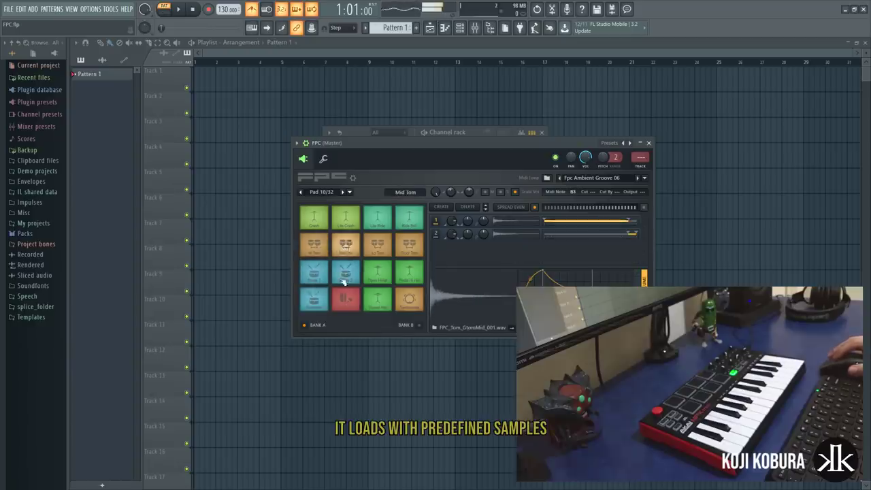
# Step: Load the Empty preset in FPC to clear all predefined pad samples
pyautogui.click(297, 143)
pyautogui.moveTo(392, 171)
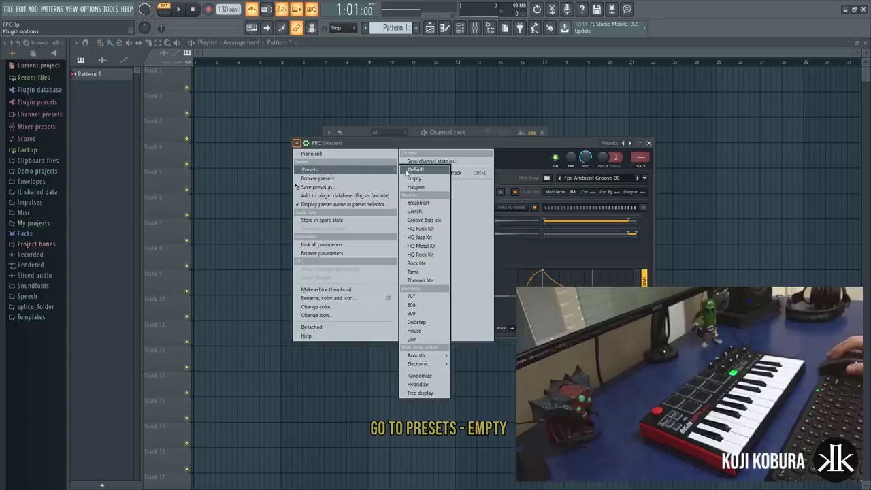
pyautogui.click(416, 178)
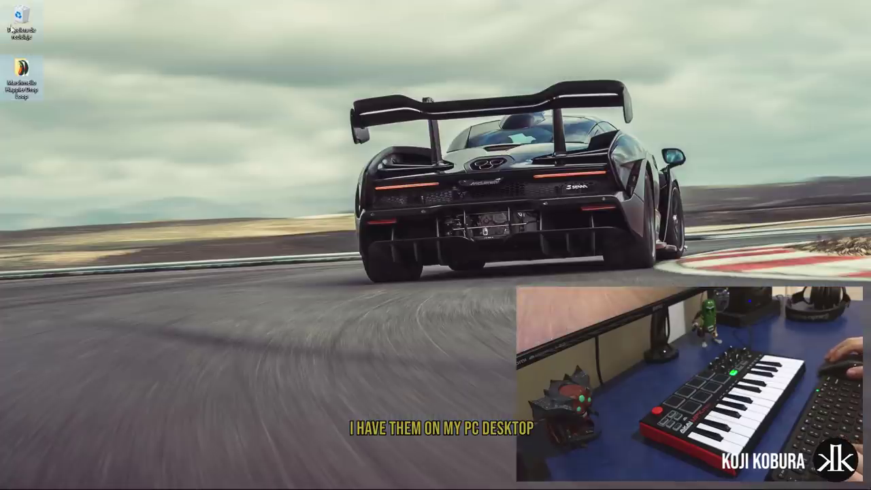
# Step: Add the Marshmello Happier Drop Loop folder from the desktop to the file browser and preview its snare, kick and hats samples
pyautogui.moveTo(20, 68); pyautogui.dragTo(268, 331)
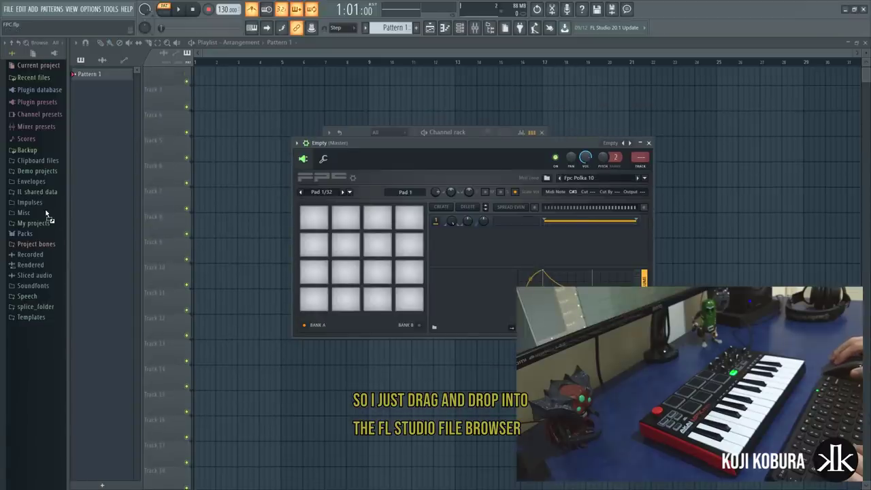
pyautogui.moveTo(38, 208); pyautogui.dragTo(38, 207)
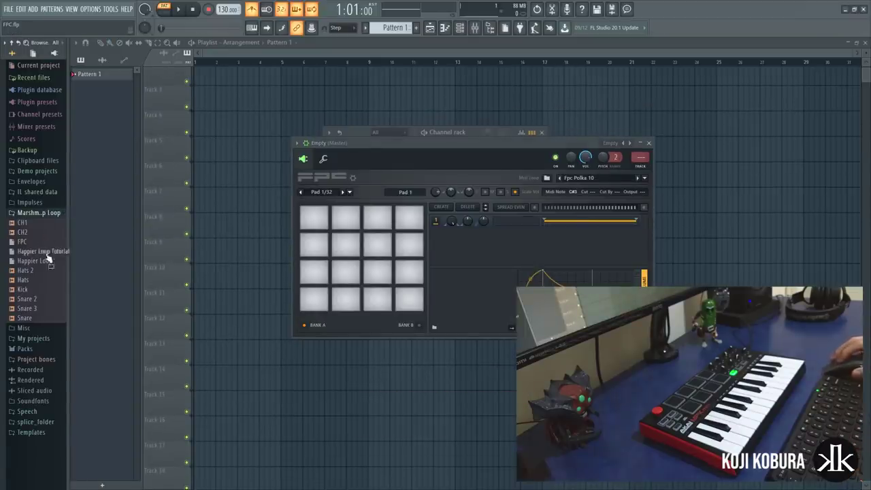
pyautogui.moveTo(27, 309); pyautogui.dragTo(334, 266)
pyautogui.click(28, 299)
pyautogui.click(25, 290)
pyautogui.click(25, 280)
pyautogui.click(27, 290)
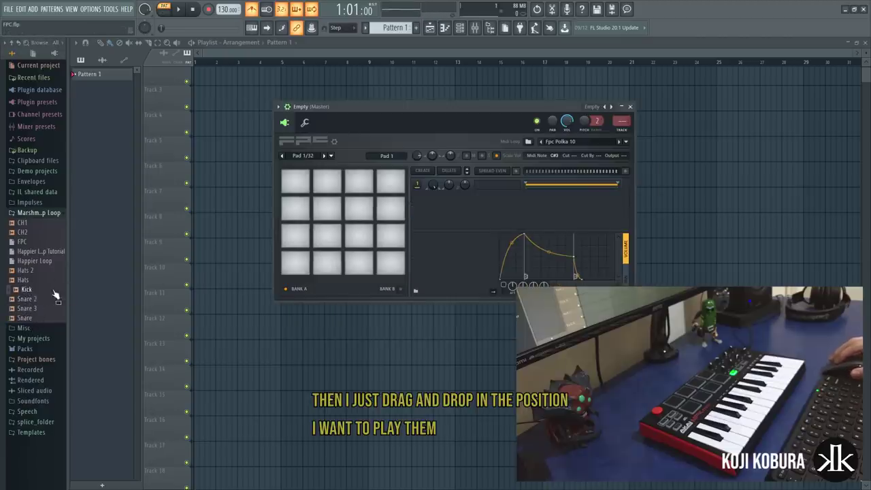
# Step: Load Kick, Snare, CH1 and CH2 onto FPC pads 1 to 4, and Snare 2, Snare 3 and Hats onto pads 5 to 7
pyautogui.moveTo(30, 294); pyautogui.dragTo(295, 264)
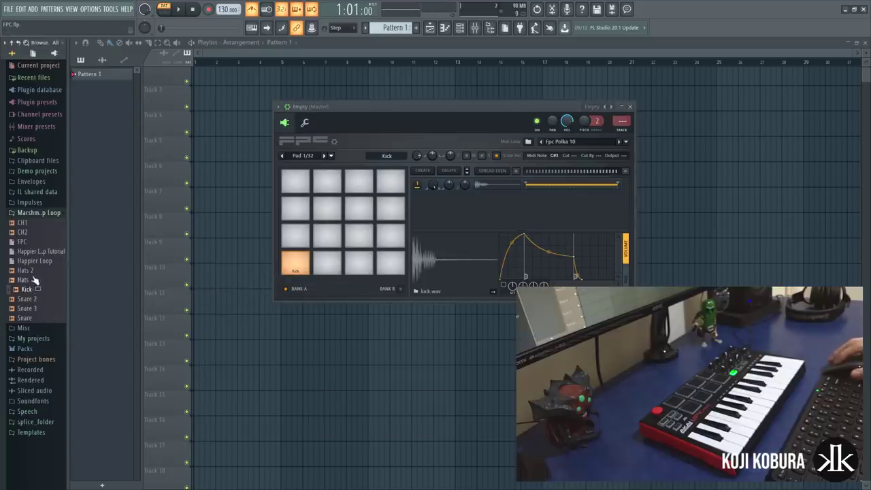
pyautogui.moveTo(31, 310); pyautogui.dragTo(327, 266)
pyautogui.moveTo(27, 299); pyautogui.dragTo(295, 238)
pyautogui.moveTo(34, 313); pyautogui.dragTo(327, 243)
pyautogui.moveTo(27, 280); pyautogui.dragTo(358, 238)
pyautogui.moveTo(25, 225); pyautogui.dragTo(359, 267)
pyautogui.moveTo(26, 235); pyautogui.dragTo(390, 267)
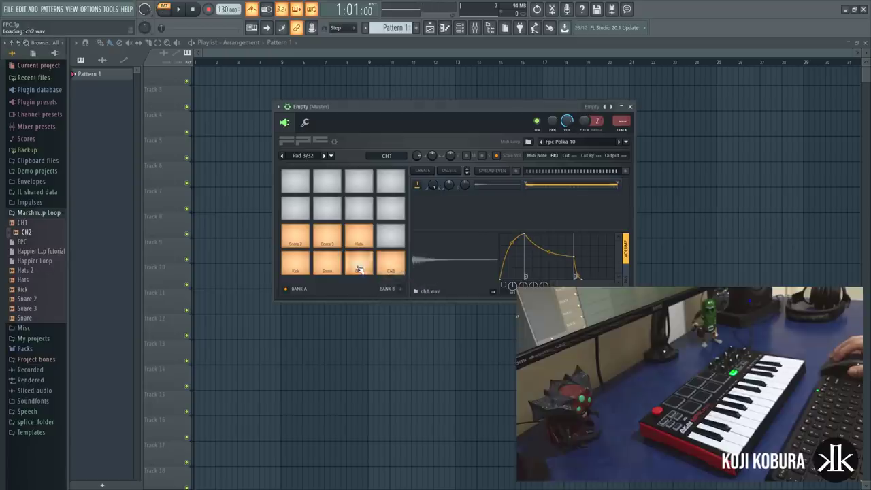
# Step: Audition all seven loaded FPC pads, from Kick through Hats
pyautogui.click(306, 272)
pyautogui.click(330, 272)
pyautogui.click(367, 270)
pyautogui.click(303, 263)
pyautogui.click(327, 266)
pyautogui.click(359, 268)
pyautogui.click(392, 270)
pyautogui.click(302, 243)
pyautogui.click(328, 240)
pyautogui.click(358, 240)
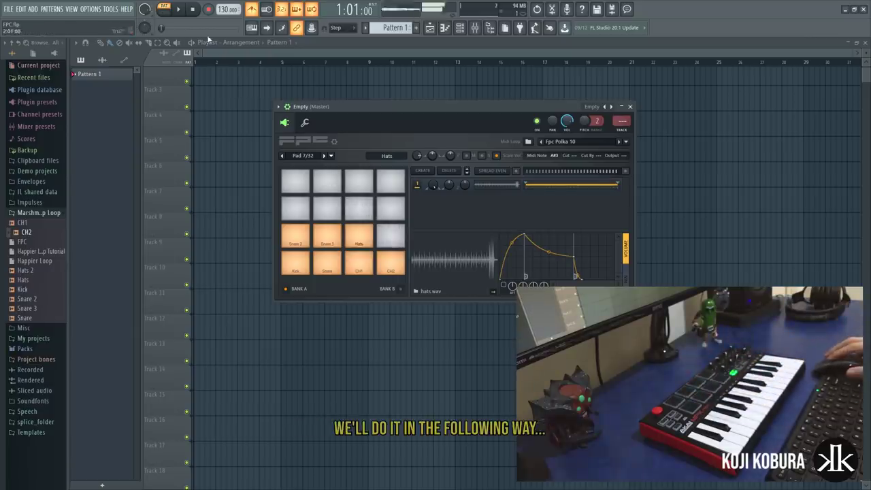
# Step: Map the MIDI notes for the entire FPC pad bank
pyautogui.click(193, 11)
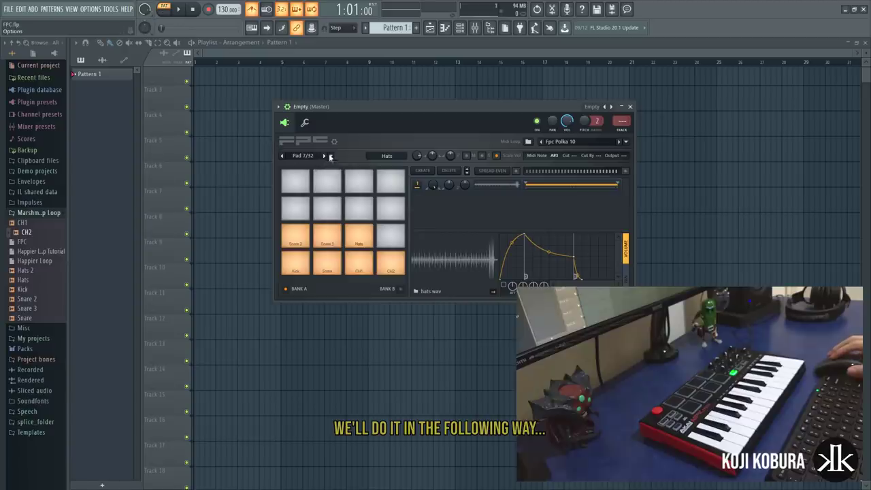
pyautogui.click(331, 157)
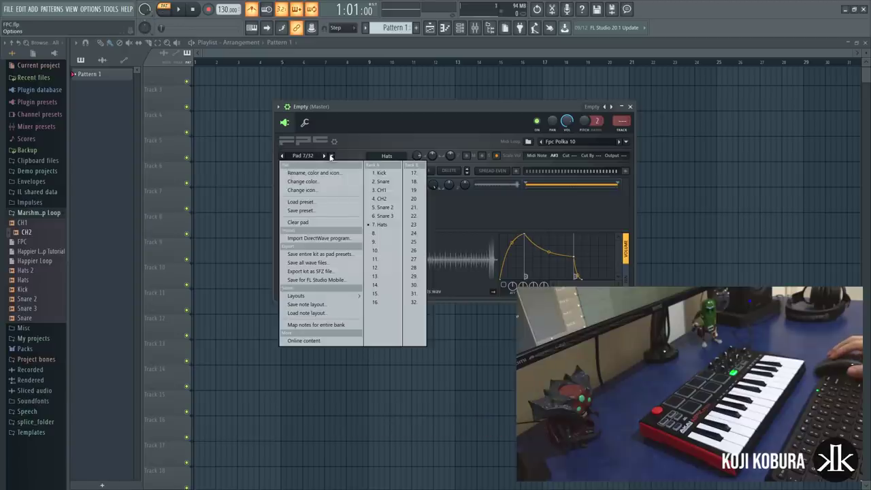
pyautogui.click(327, 326)
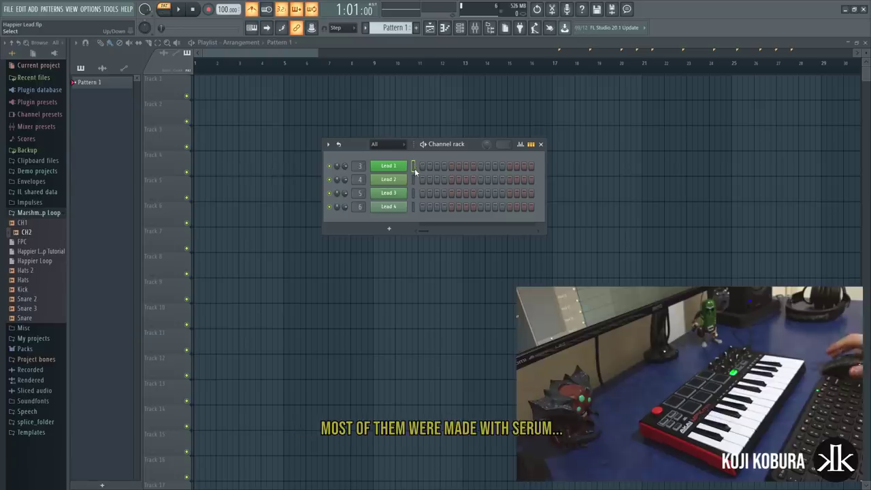
# Step: Examine the Serum patches of Lead 1 and Lead 2, and select Lead 1 to audition the leads individually
pyautogui.click(399, 169)
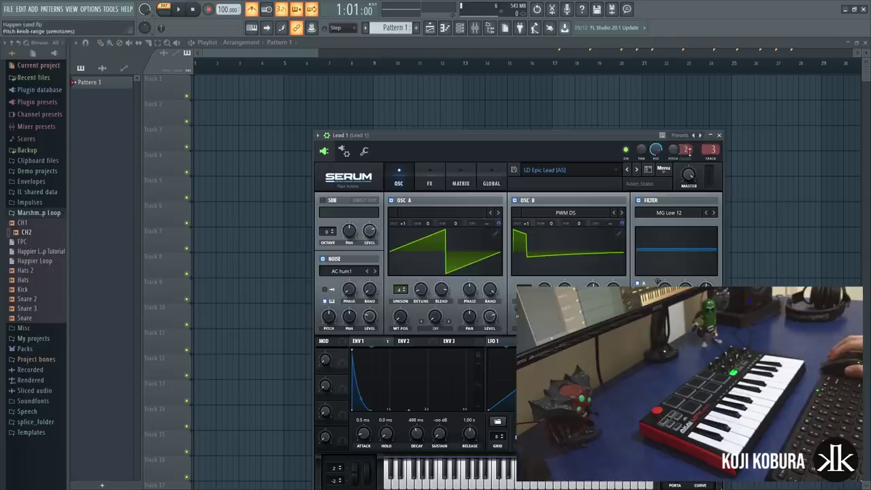
pyautogui.click(718, 135)
pyautogui.click(401, 181)
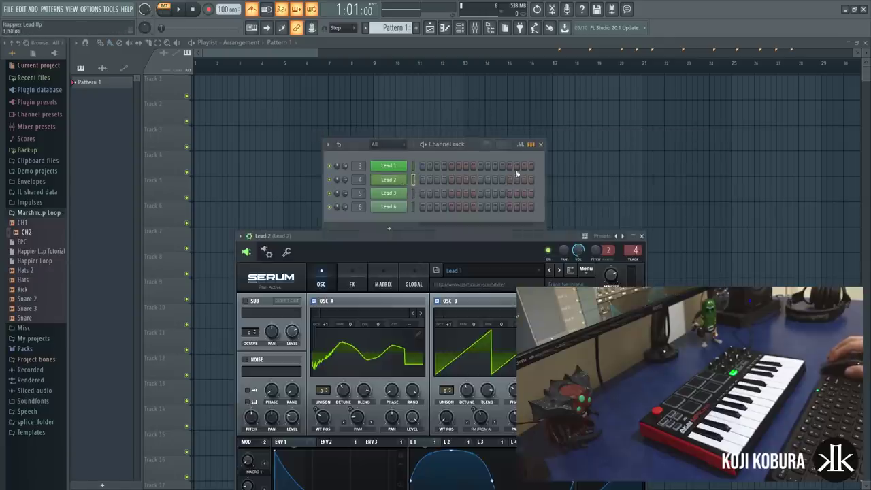
pyautogui.click(641, 235)
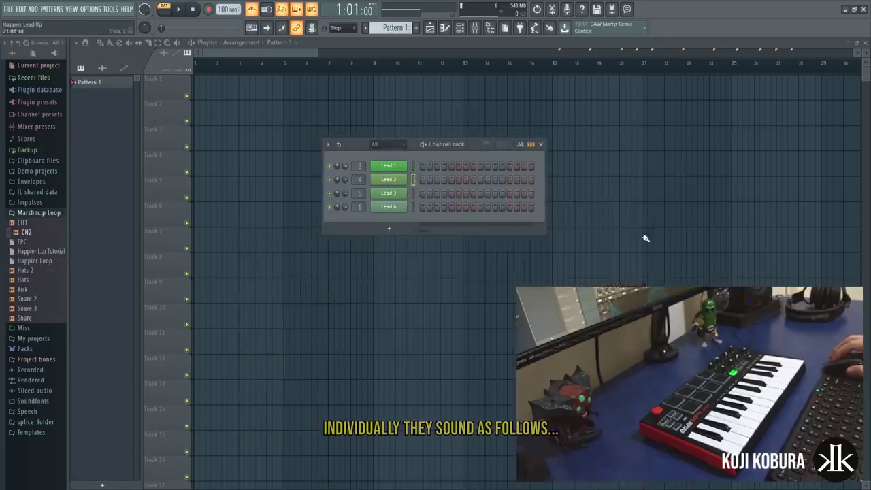
pyautogui.click(414, 166)
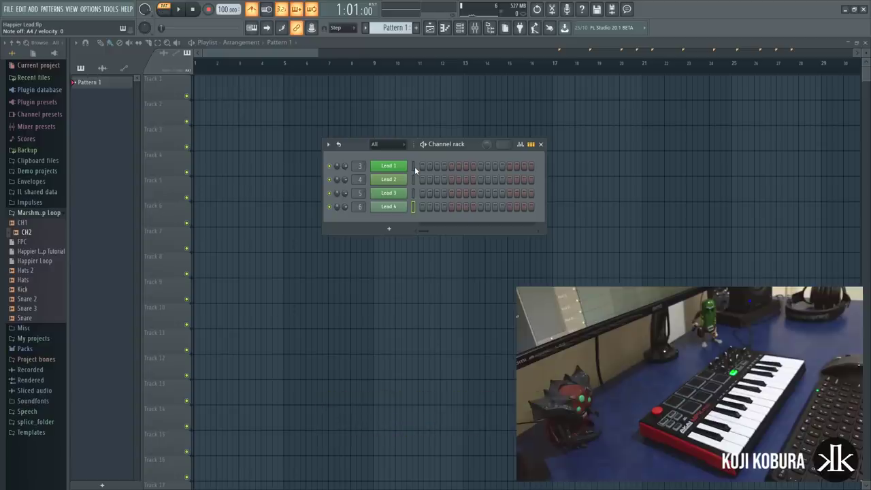
# Step: Add a Layer channel and move it above Lead 1 in the channel rack
pyautogui.click(388, 229)
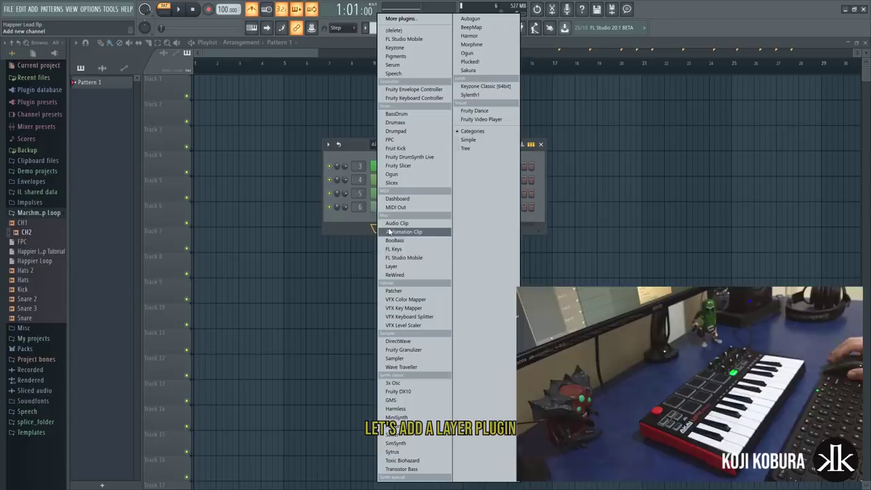
pyautogui.click(401, 266)
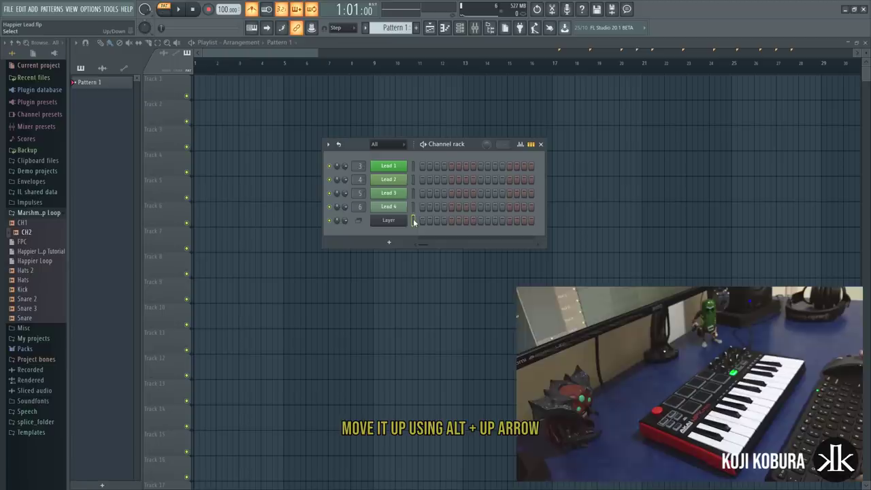
pyautogui.hotkey('alt', 'Up')
pyautogui.hotkey('alt', 'Up')
pyautogui.hotkey('alt', 'Up')
pyautogui.hotkey('alt', 'Up')
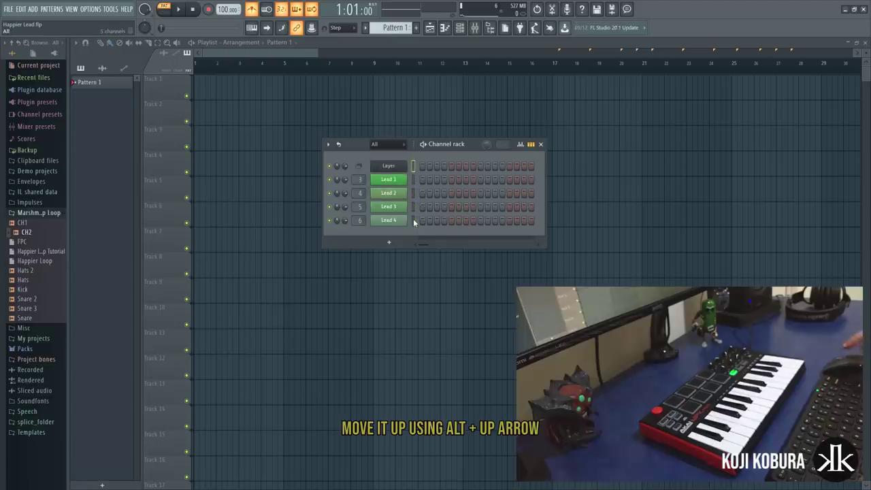
# Step: Open the Layer plugin and set the Lead 1, Lead 2, Lead 3 and Lead 4 channels as its children
pyautogui.click(389, 166)
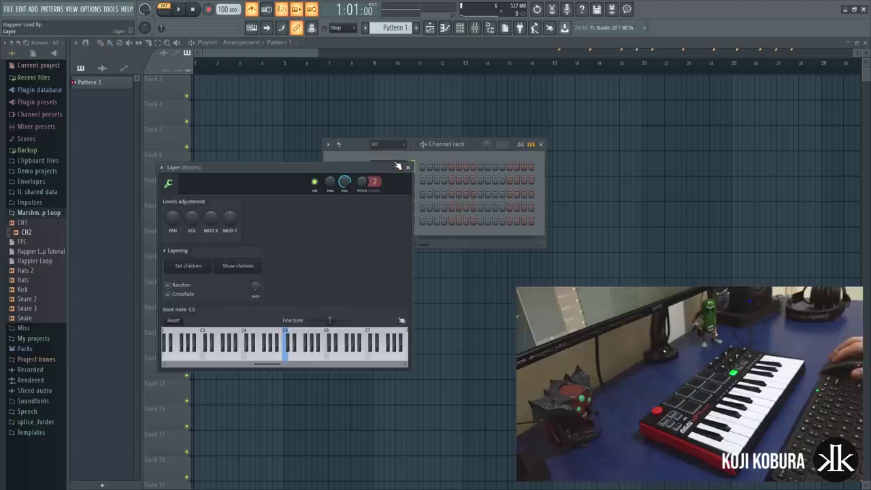
pyautogui.moveTo(321, 168); pyautogui.dragTo(618, 133)
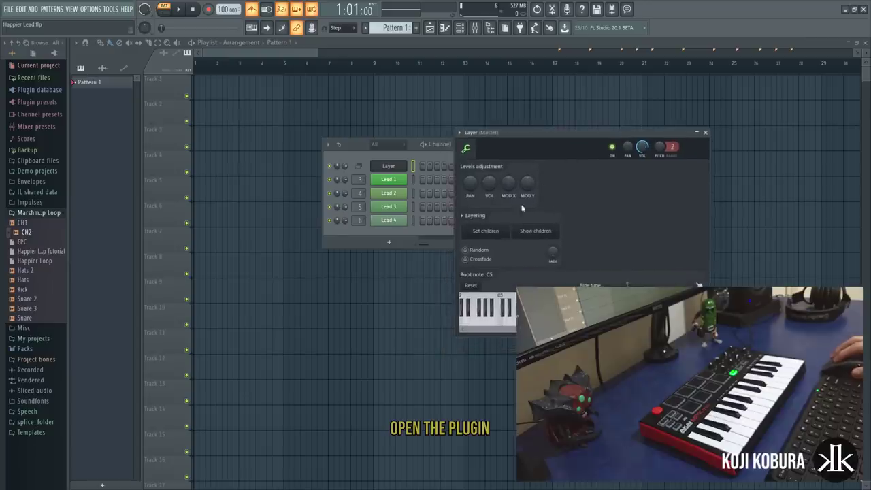
pyautogui.moveTo(526, 133); pyautogui.dragTo(549, 119)
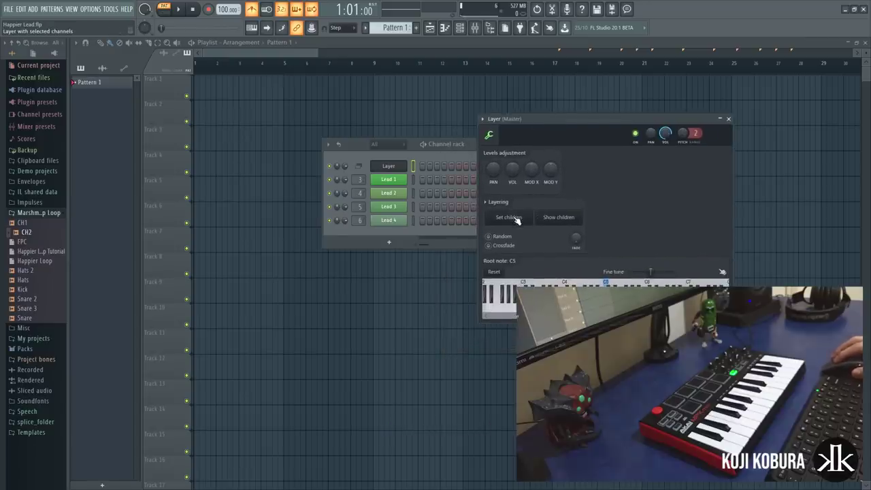
pyautogui.click(411, 181)
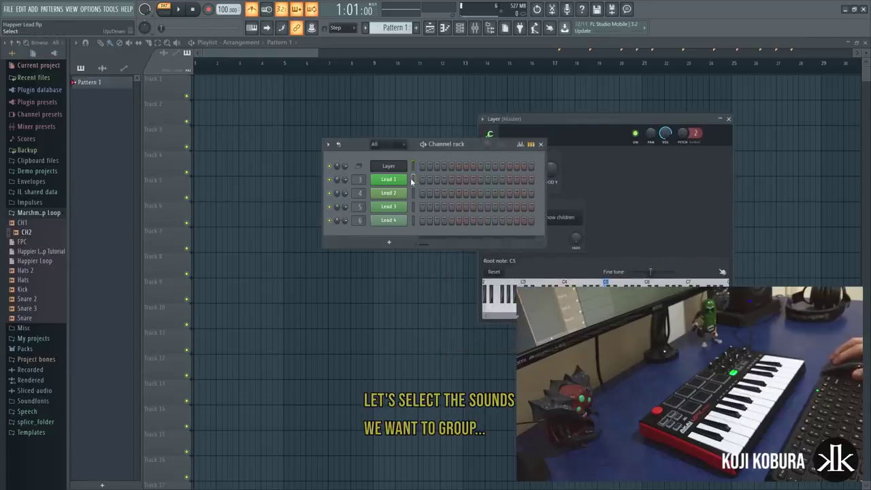
pyautogui.rightClick(412, 192)
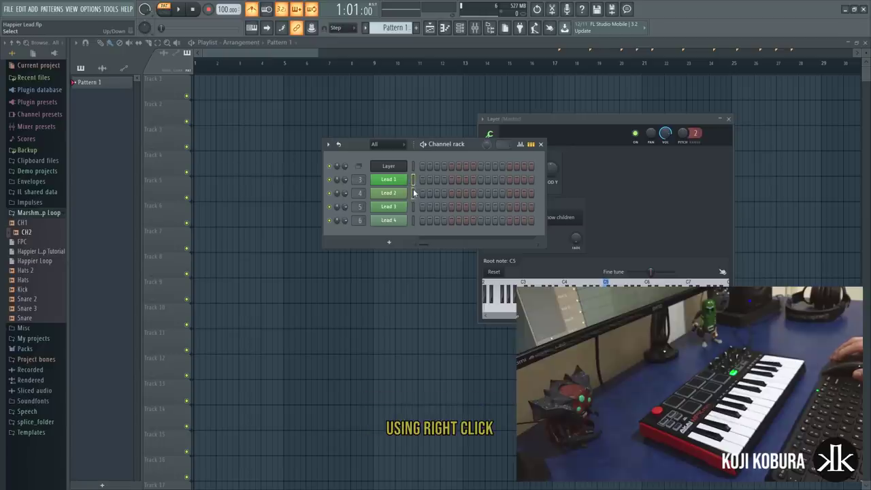
pyautogui.rightClick(413, 208)
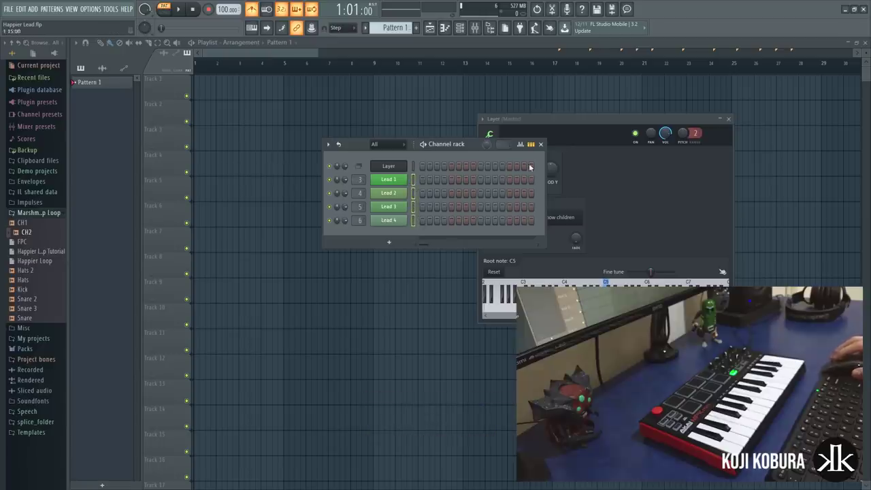
pyautogui.moveTo(554, 122); pyautogui.dragTo(537, 90)
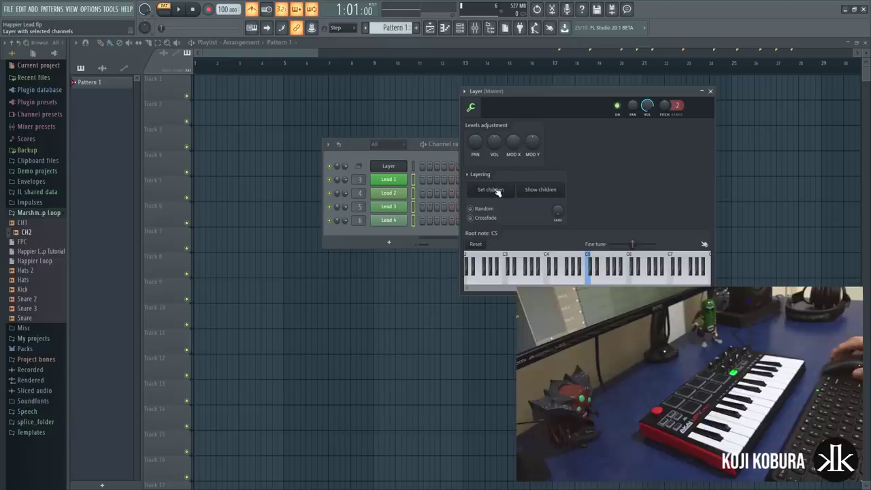
# Step: Select the Layer channel, and the Lead Layer channel in the full loop project, to audition the combined leads
pyautogui.click(413, 166)
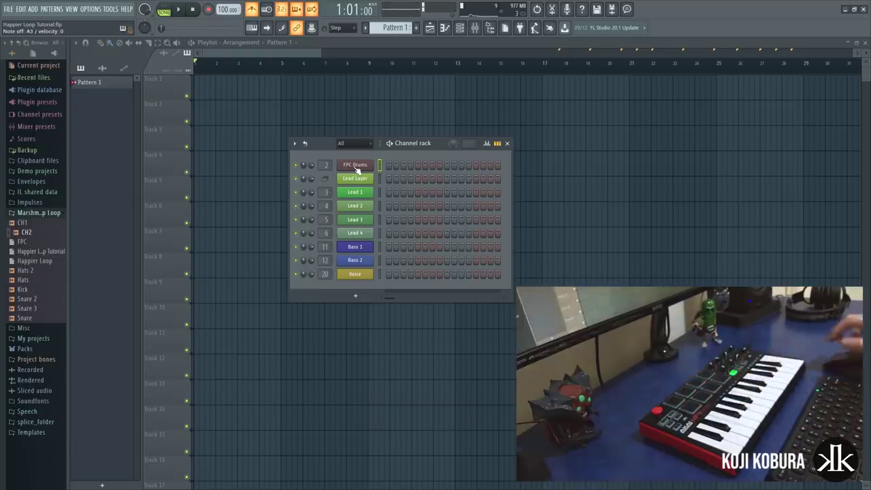
pyautogui.click(379, 179)
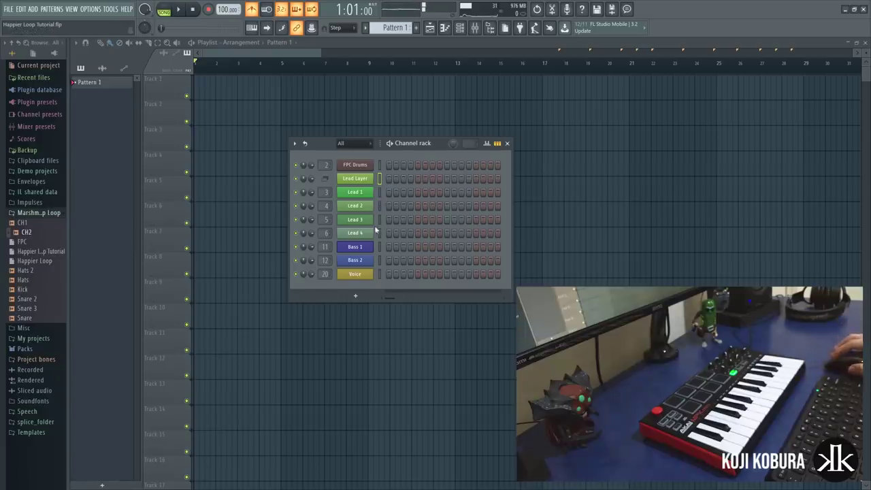
# Step: Examine the Serum presets used on the Bass 1, Bass 2 and Voice channels
pyautogui.click(368, 246)
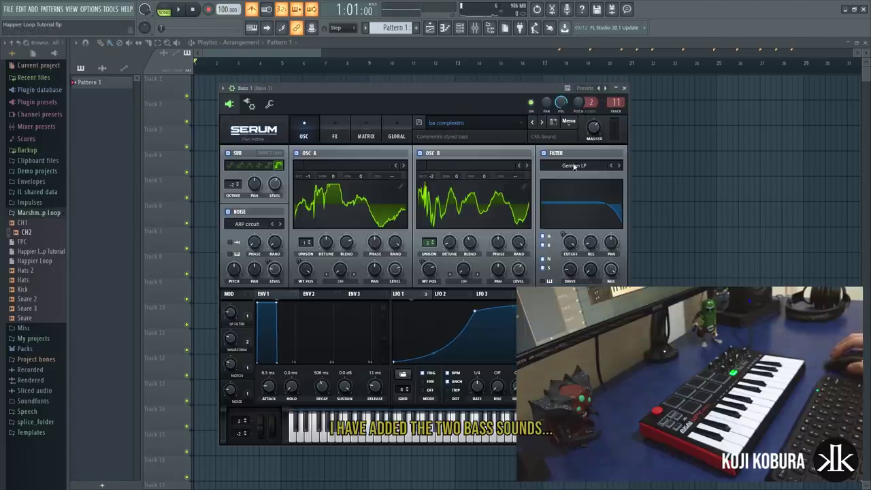
pyautogui.click(624, 88)
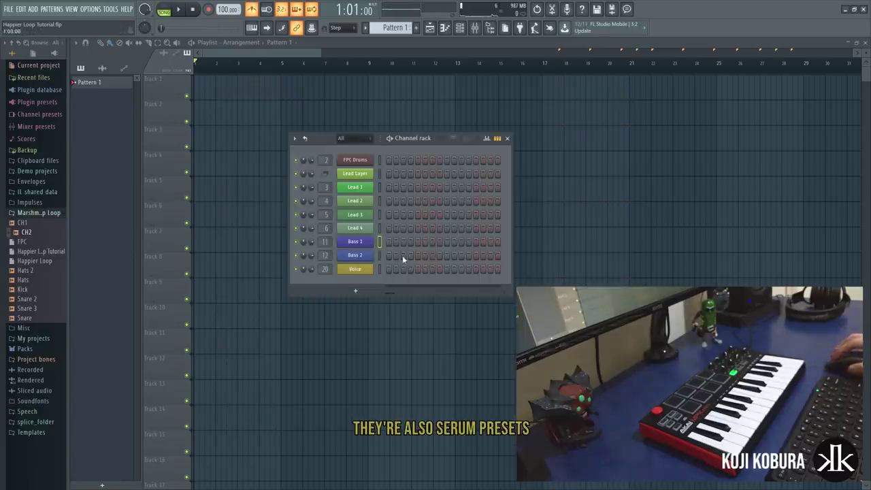
pyautogui.click(365, 257)
pyautogui.click(521, 331)
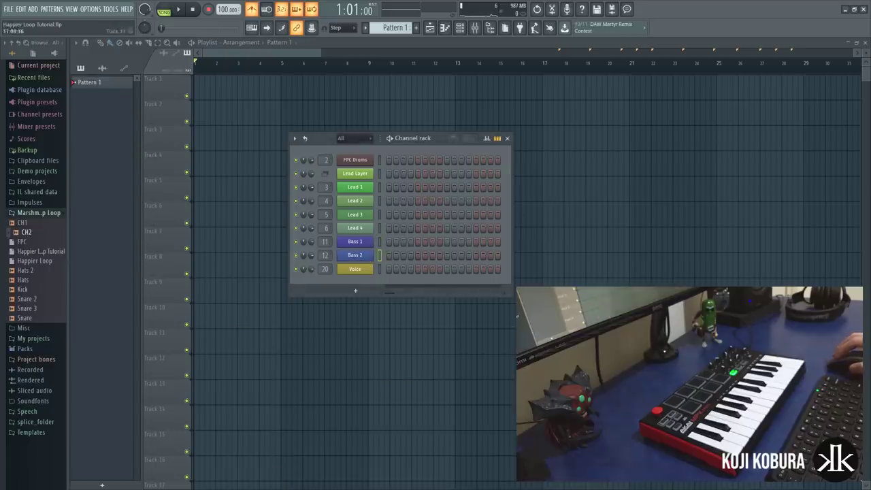
pyautogui.click(362, 271)
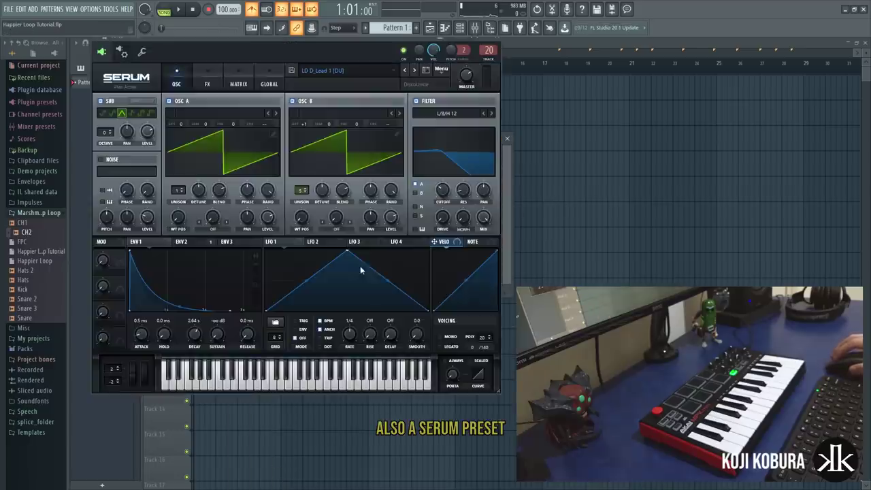
pyautogui.moveTo(339, 50); pyautogui.dragTo(436, 128)
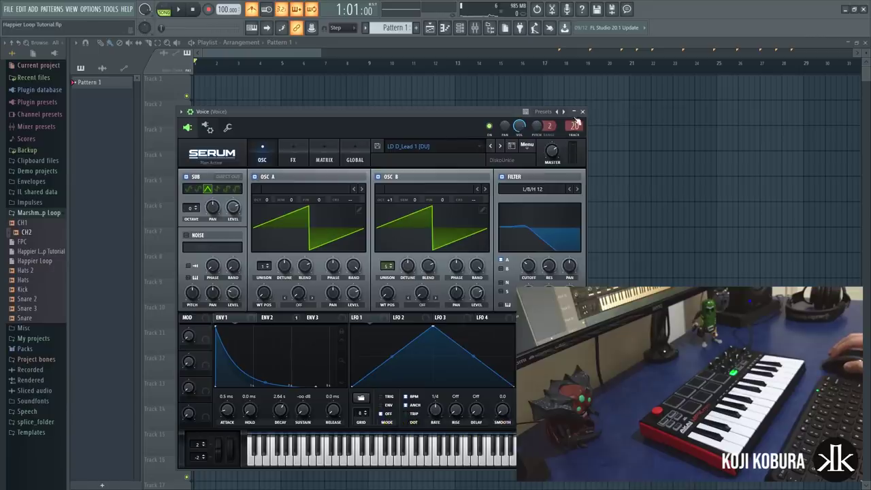
pyautogui.click(584, 112)
# Step: Move the channel rack aside and make sure the metronome, recording countdown and loop recording are enabled
pyautogui.moveTo(326, 141); pyautogui.dragTo(373, 149)
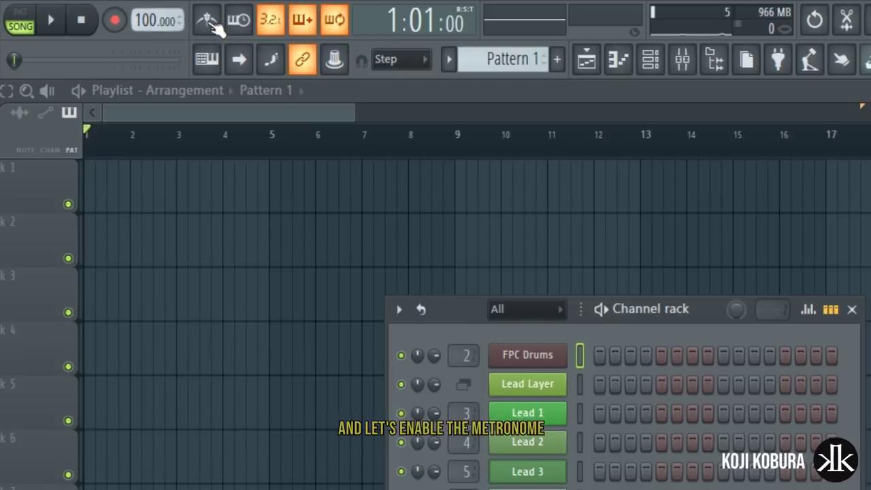
pyautogui.click(275, 27)
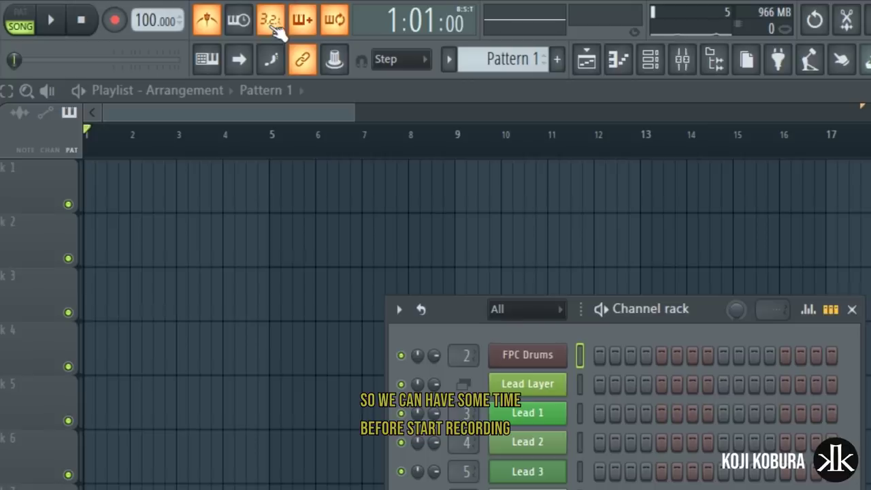
pyautogui.click(313, 26)
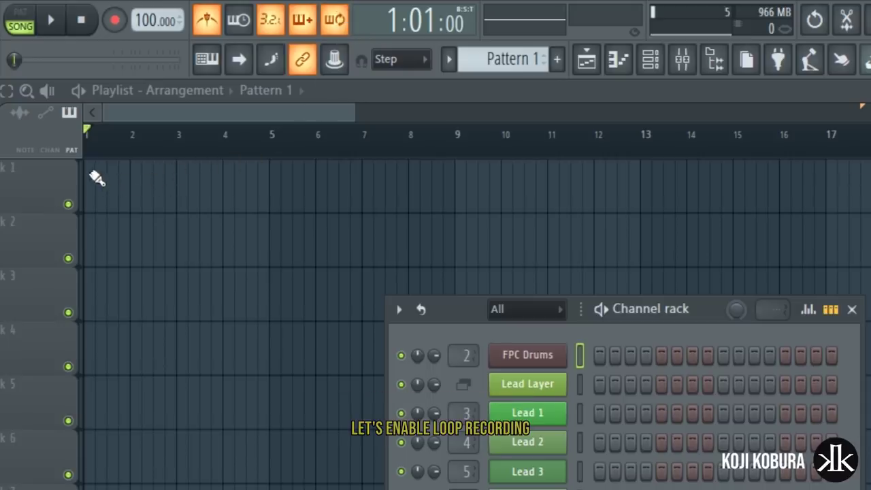
# Step: Select the first 8 bars of the playlist as the recording loop and choose Step as the global snap for quantization
pyautogui.press('F6')
pyautogui.moveTo(89, 144); pyautogui.dragTo(457, 139)
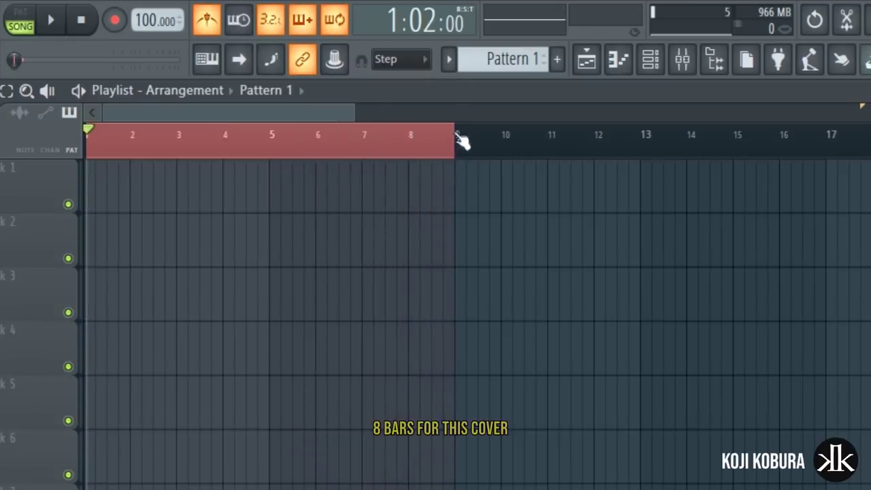
pyautogui.click(425, 60)
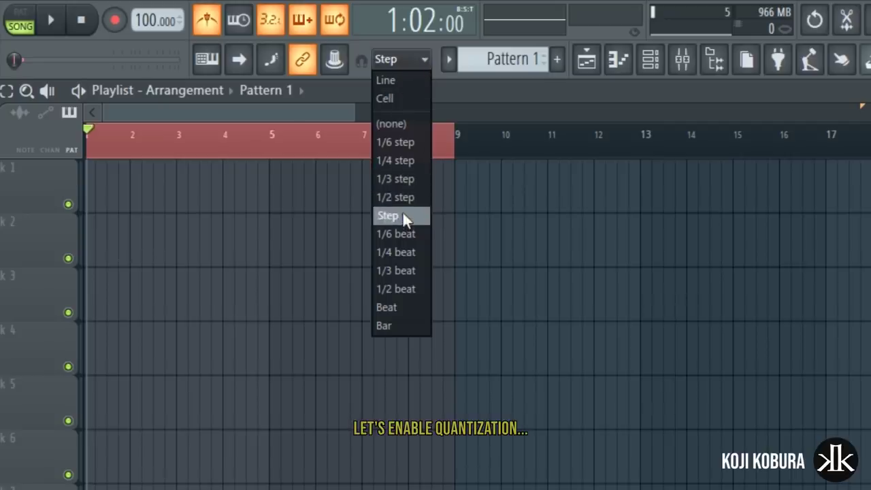
pyautogui.click(425, 63)
pyautogui.scroll(-1, 402, 138)
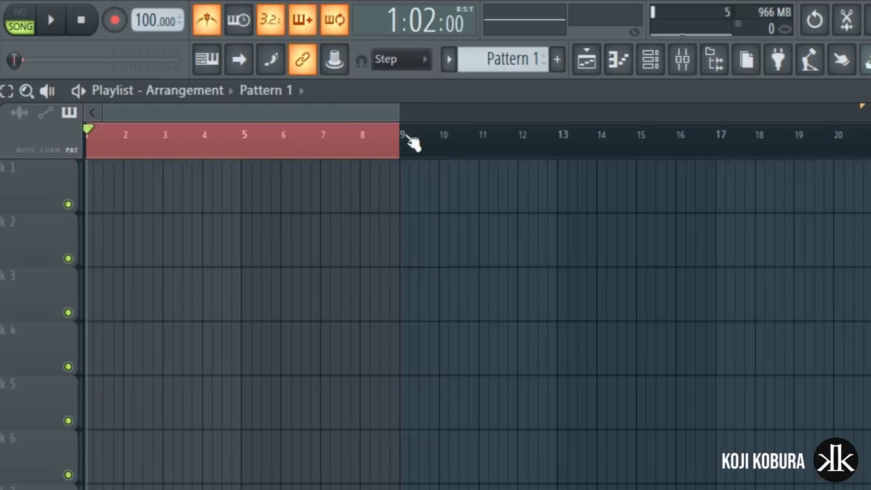
# Step: Show the channel rack, start recording the FPC Drums part into Pattern 1, and turn off the metronome during loop playback
pyautogui.click(652, 62)
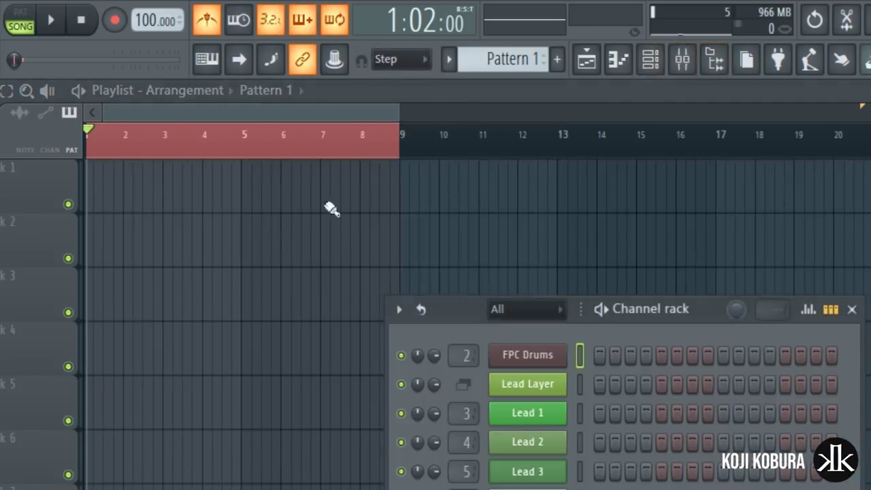
pyautogui.click(116, 22)
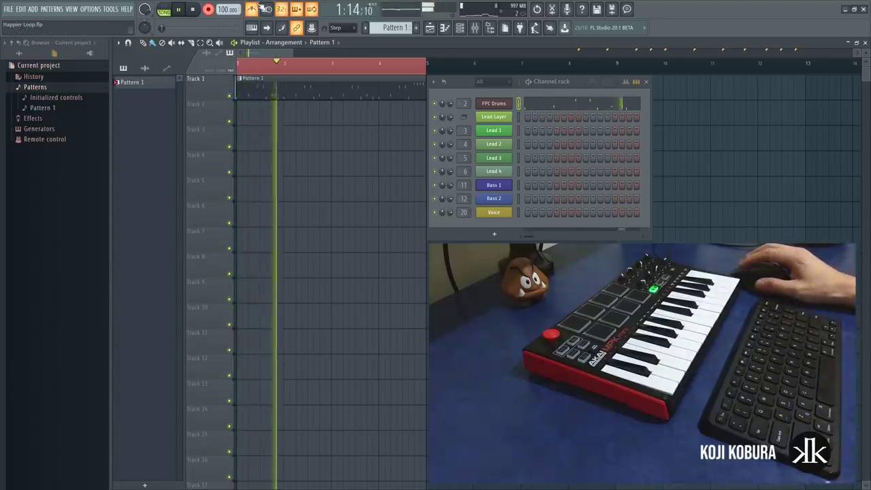
pyautogui.click(251, 9)
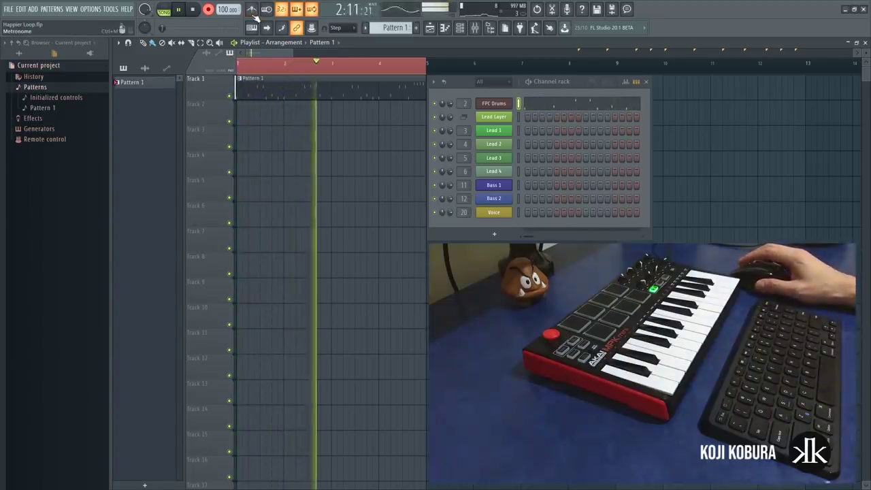